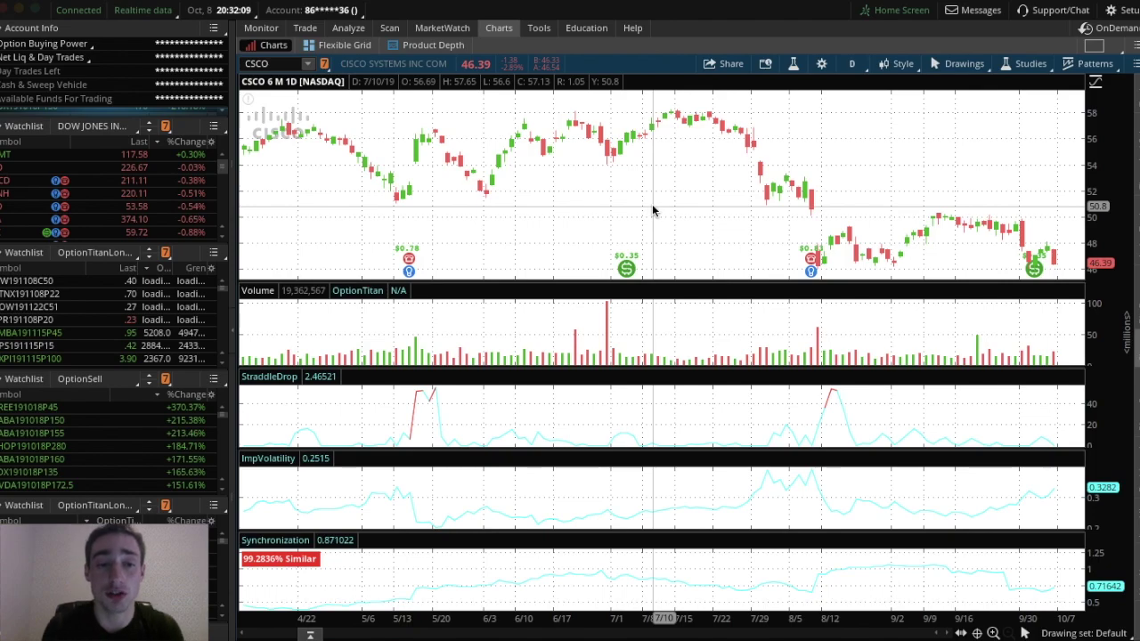
Chart JNJ, then switch the chart to Coca-Cola (KO) from the watchlist.
left_click(277, 64)
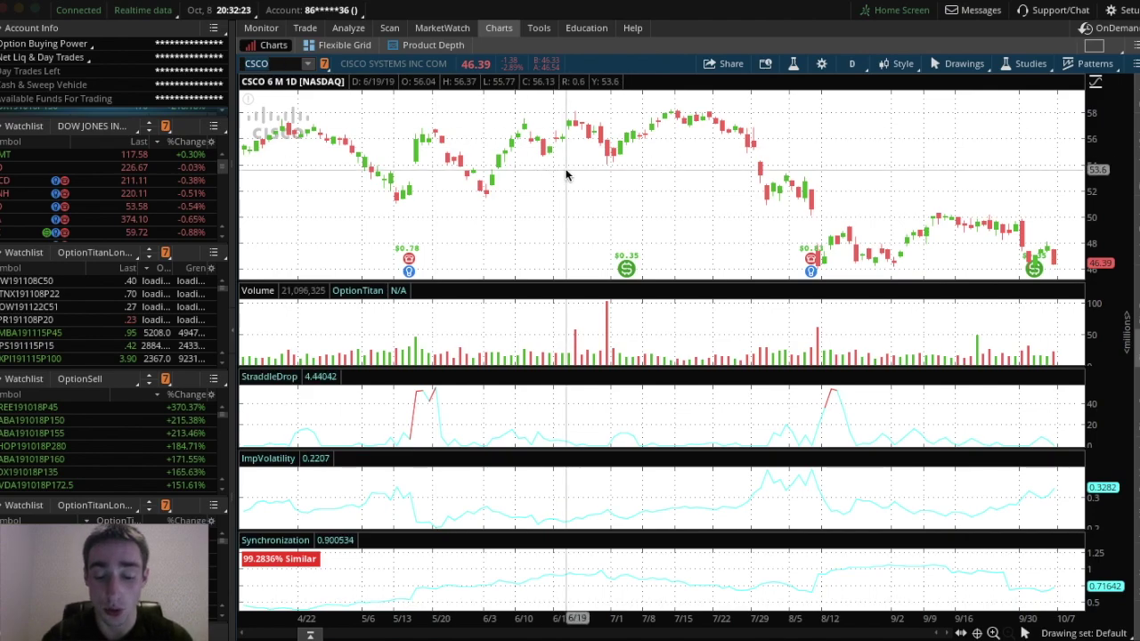
key("BackSpace")
key("BackSpace")
key("BackSpace")
key("BackSpace")
type("JNJ")
key("Return")
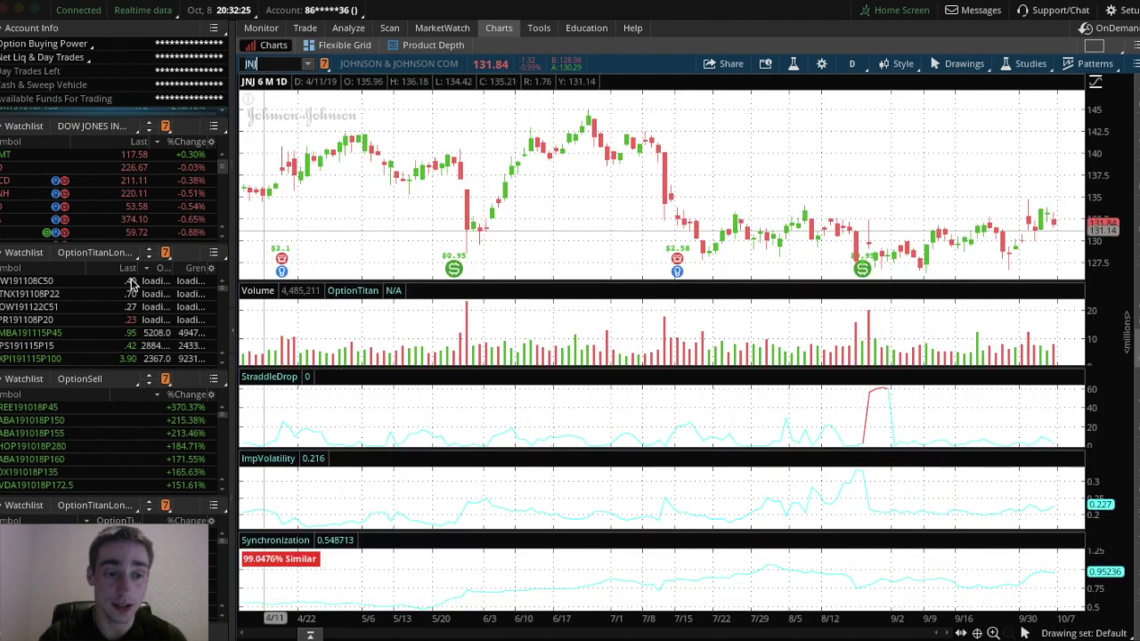
left_click(123, 205)
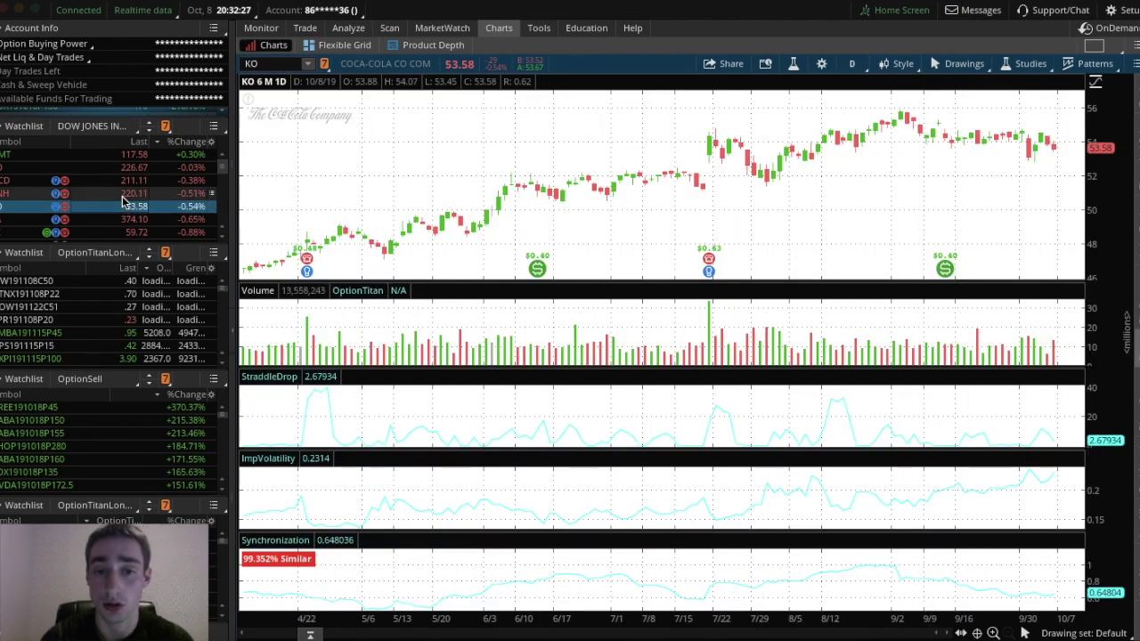
Show the KO option chain with 18 OCT 19 expanded instead of 11 OCT 19.
left_click(305, 27)
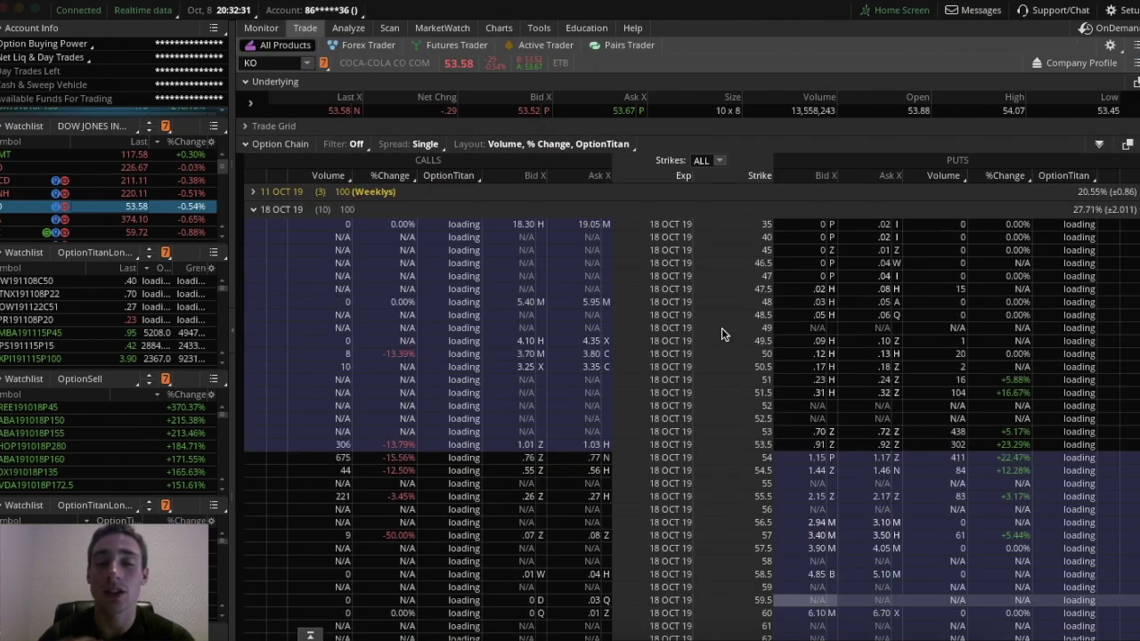
left_click(279, 193)
left_click(501, 27)
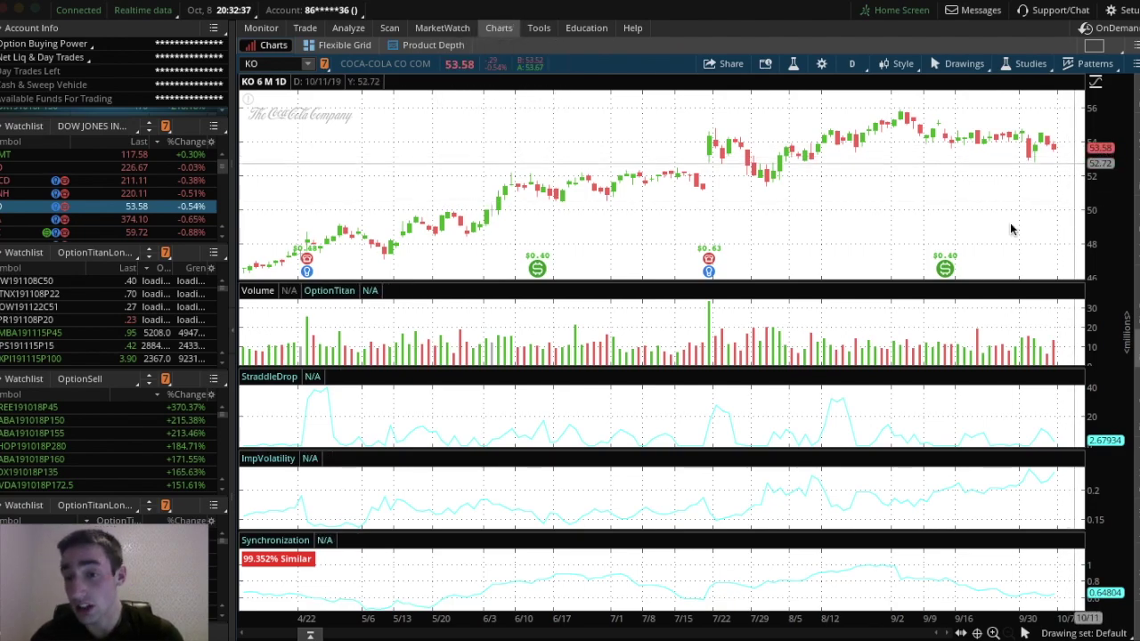
left_click(306, 27)
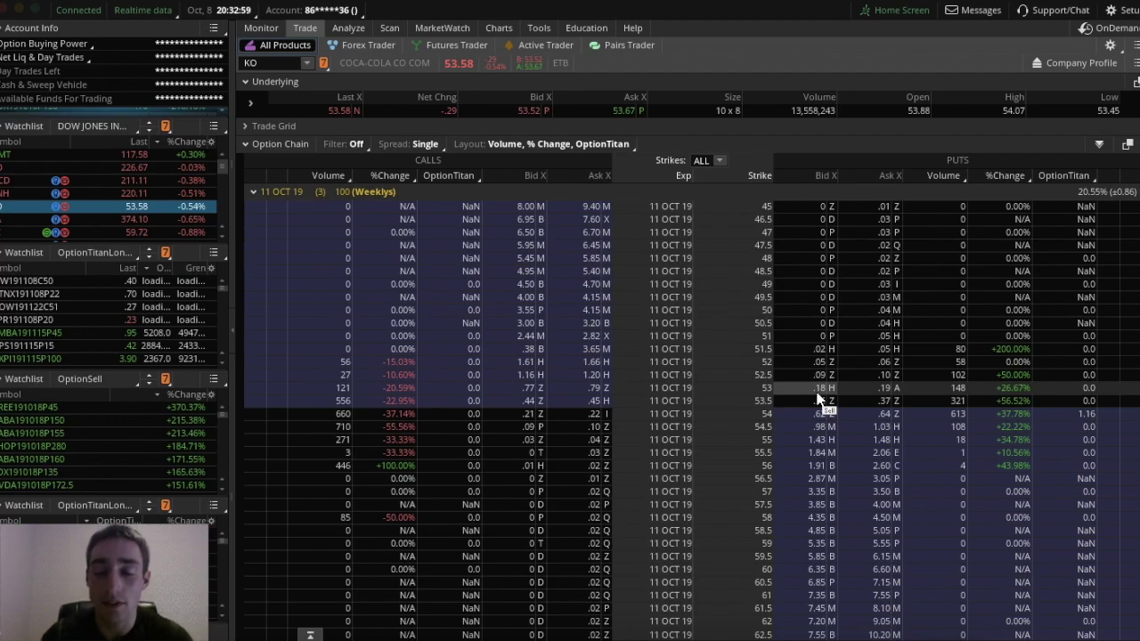
key("XF86AudioLowerVolume")
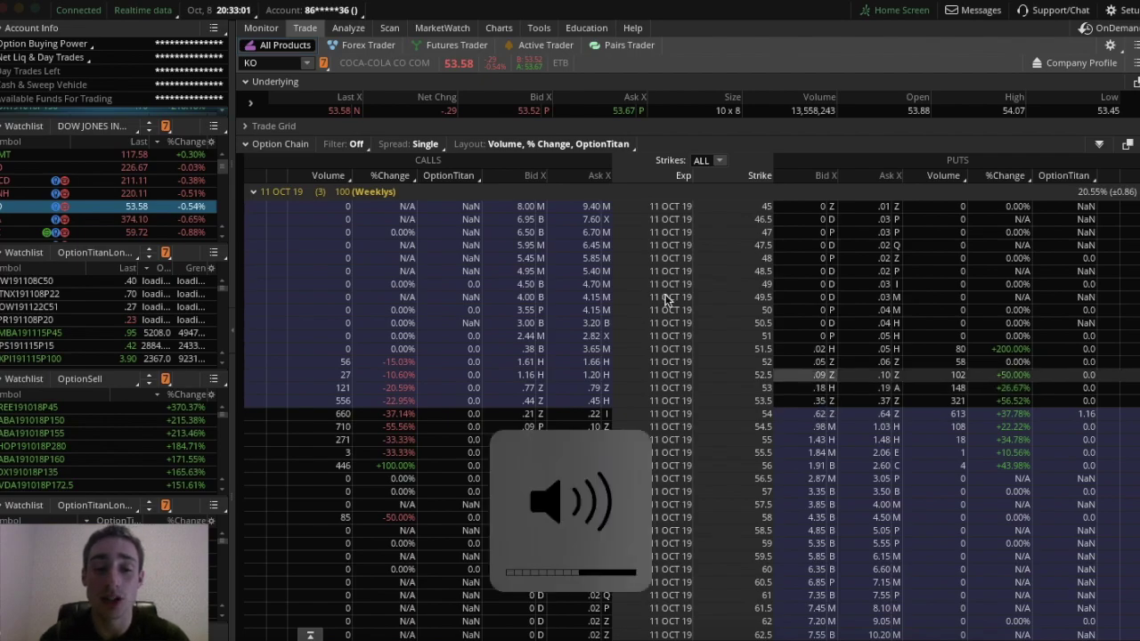
left_click(307, 192)
left_click(319, 207)
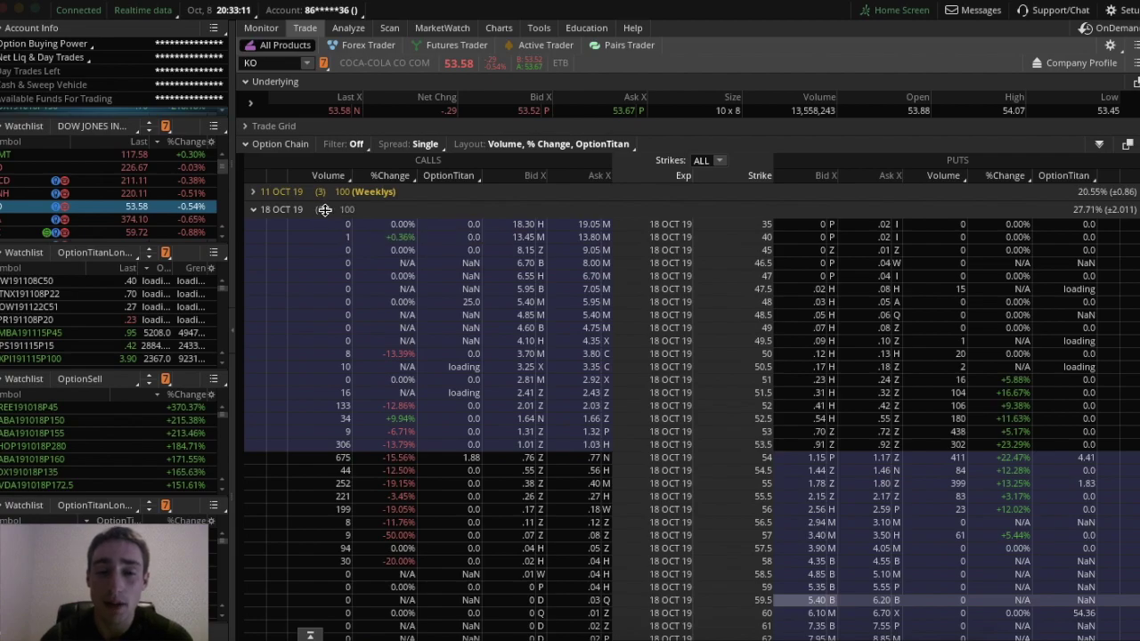
left_click(298, 209)
left_click(294, 227)
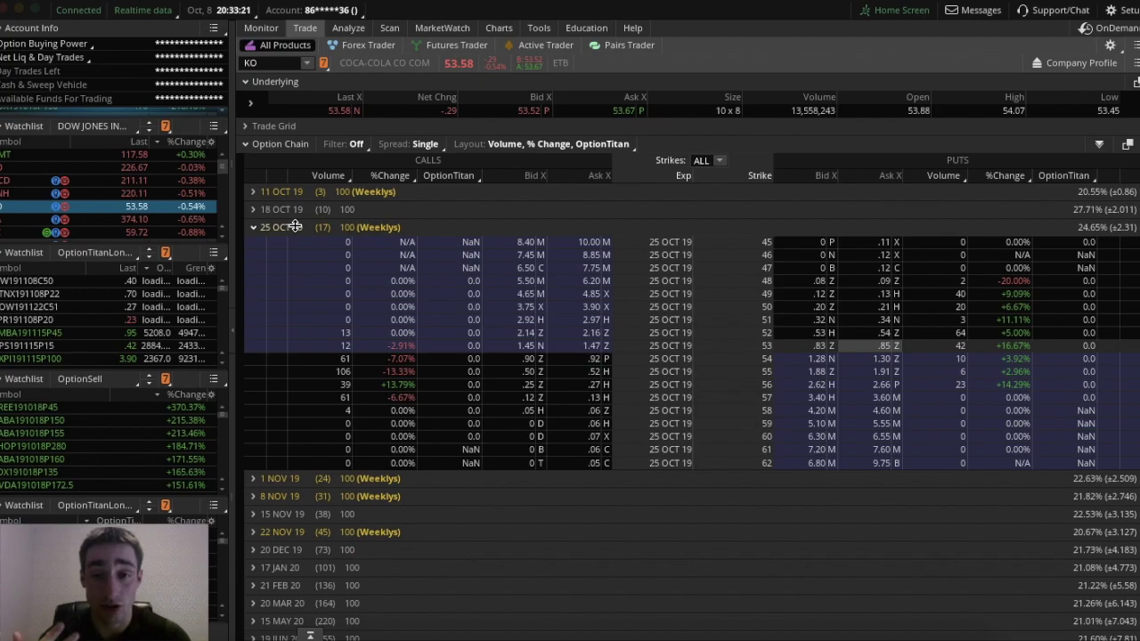
left_click(499, 28)
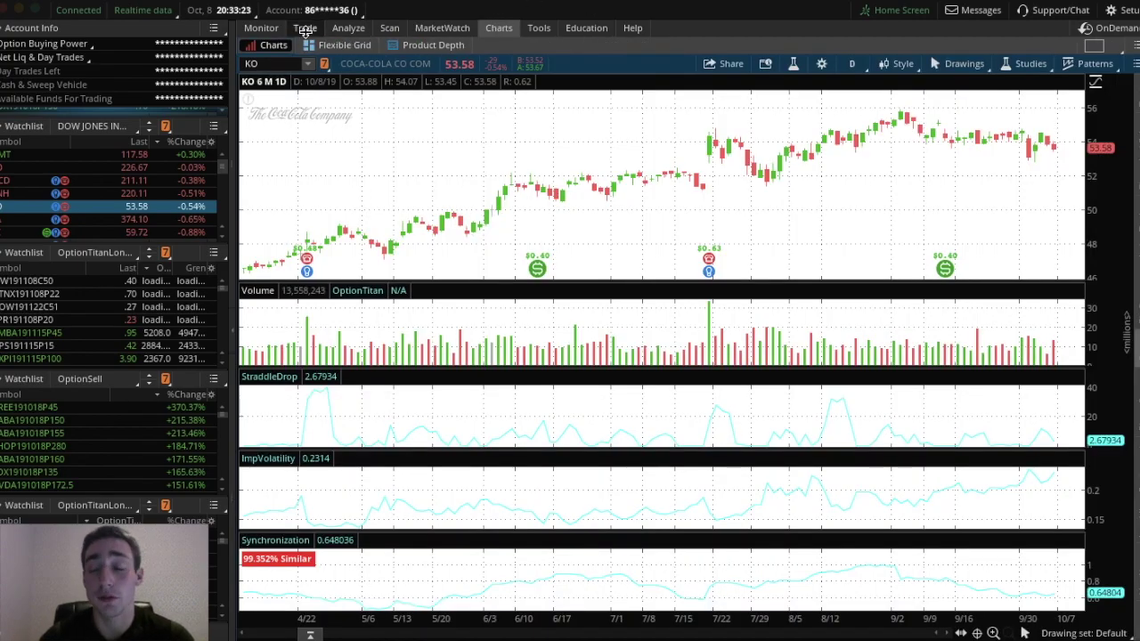
left_click(304, 27)
Expand the KO 18 OCT 19 expiration to list its strikes.
left_click(291, 211)
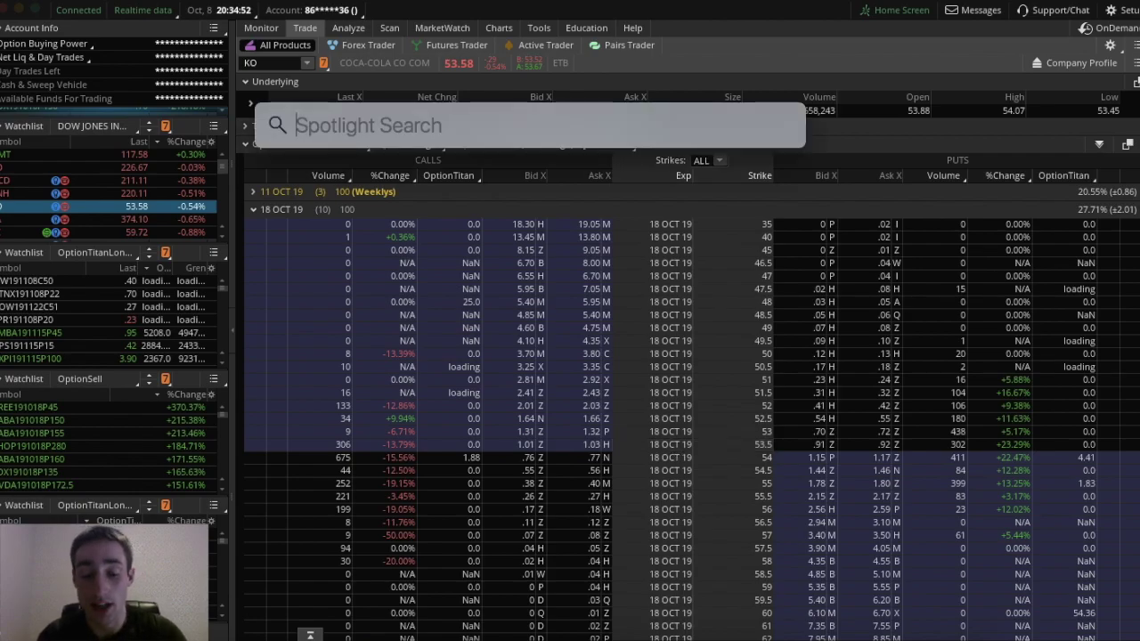
Calculate 53.58 - 1.90 = 51.68 in Spotlight, then close it.
type("53.58")
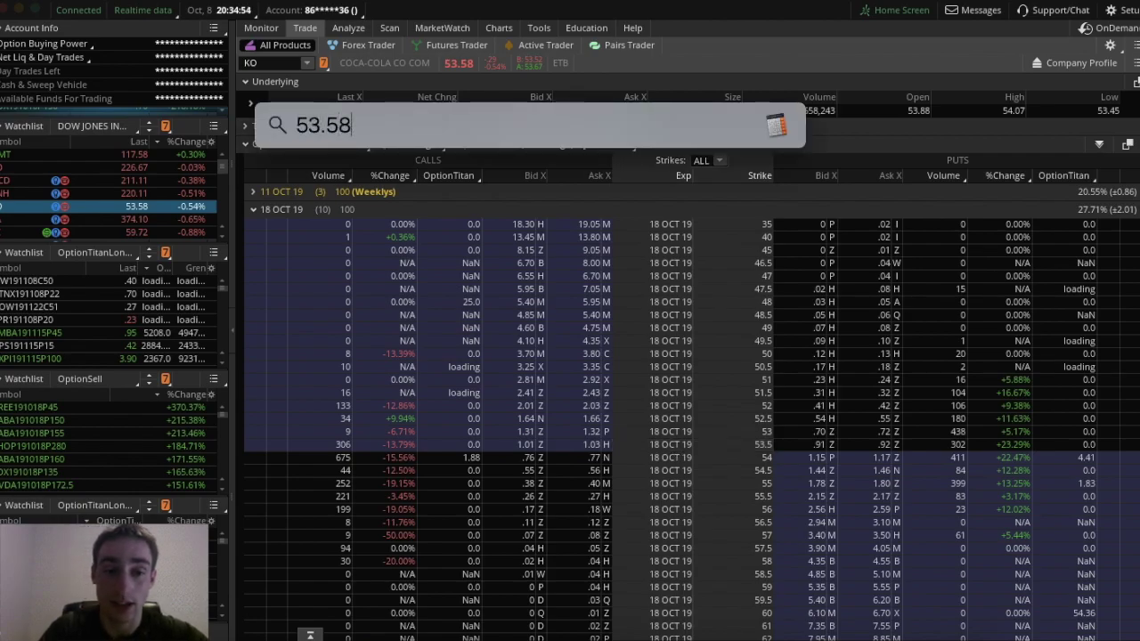
key("BackSpace")
type("8")
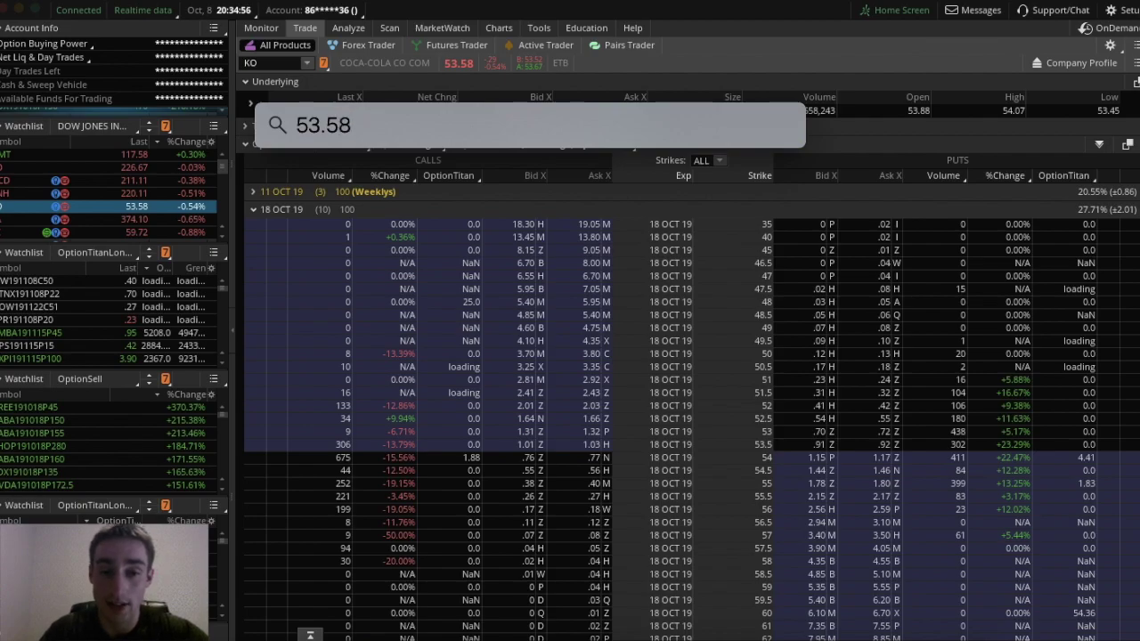
type("-1.90")
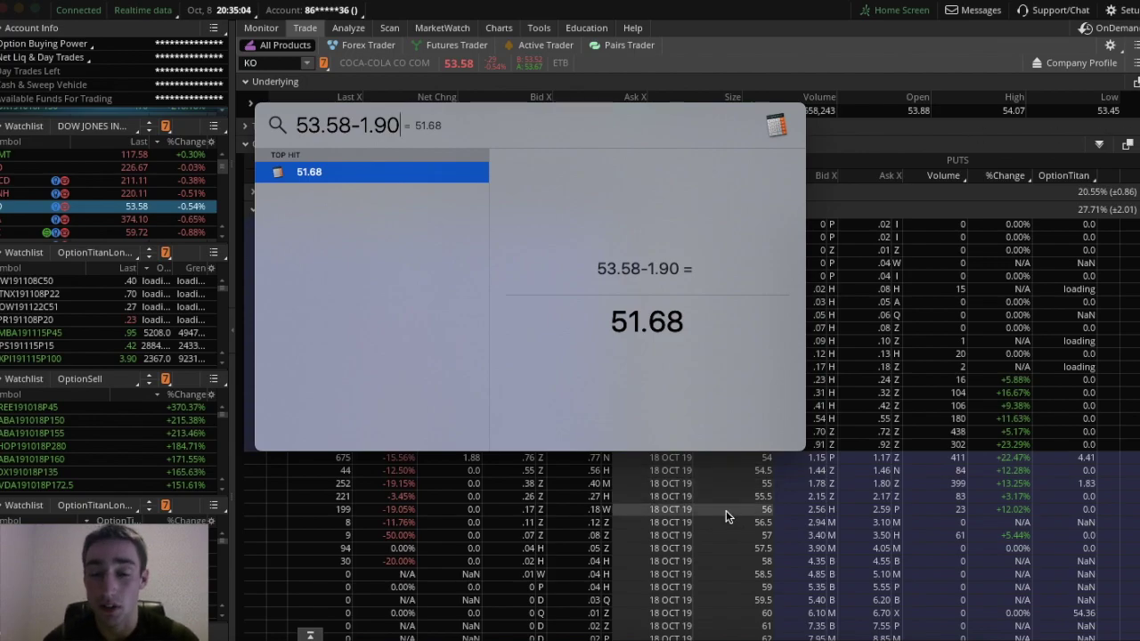
key("Escape")
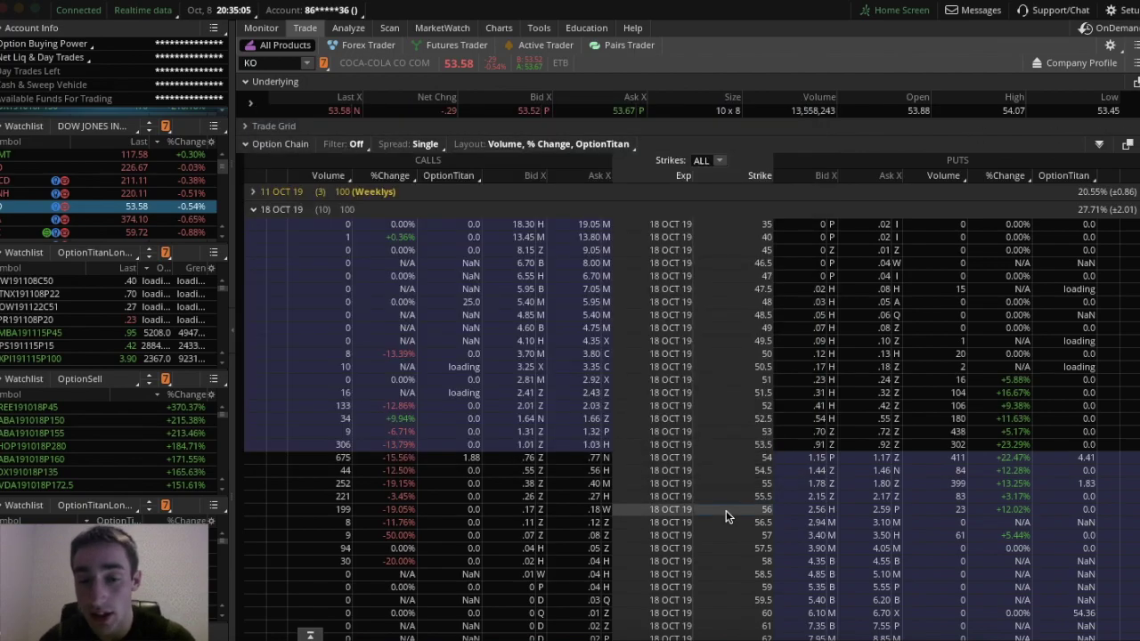
Chart the KO 18 Oct 52 put through More info > TOS Charts.
right_click(781, 412)
mouse_move(804, 605)
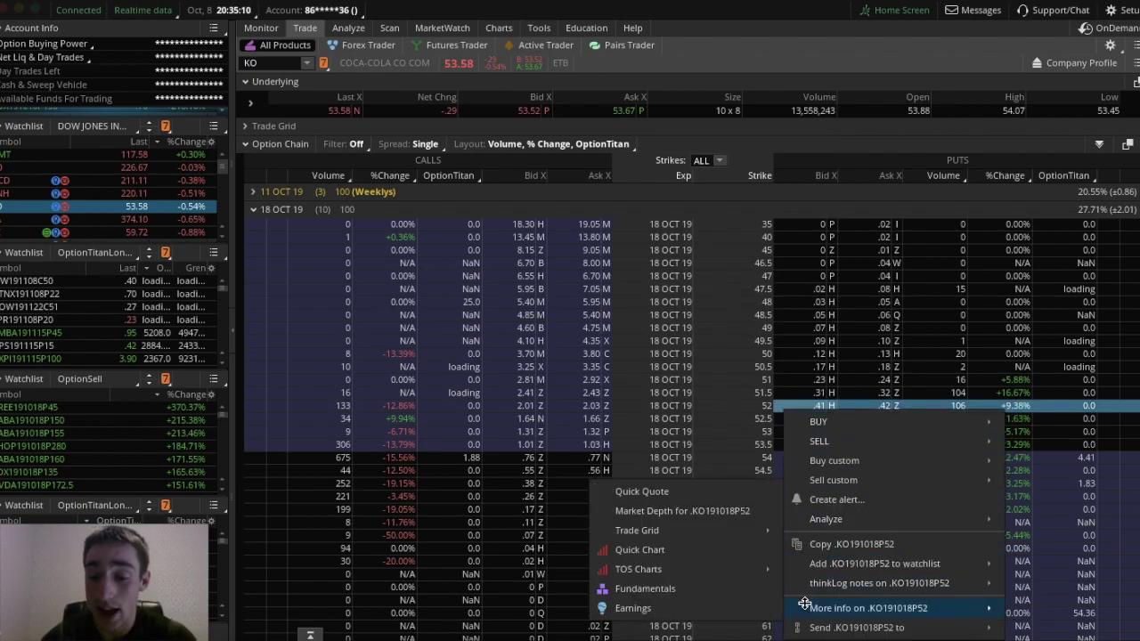
left_click(793, 571)
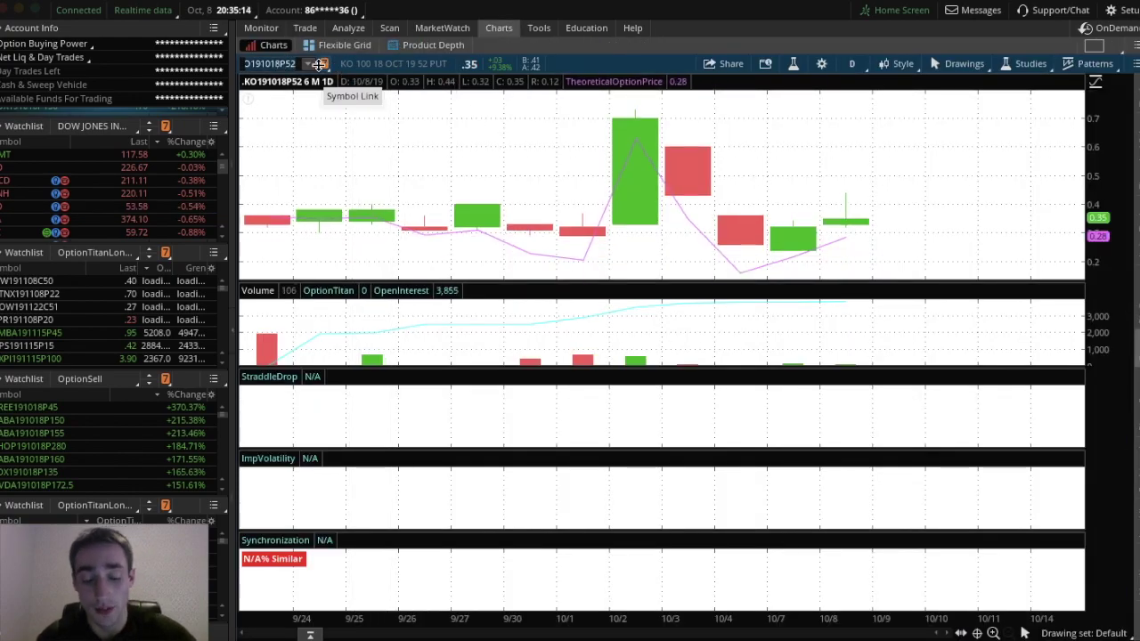
Reload KO and return to the KO stock price chart.
key("BackSpace")
key("BackSpace")
key("BackSpace")
key("BackSpace")
key("BackSpace")
key("BackSpace")
key("BackSpace")
key("BackSpace")
key("BackSpace")
key("Return")
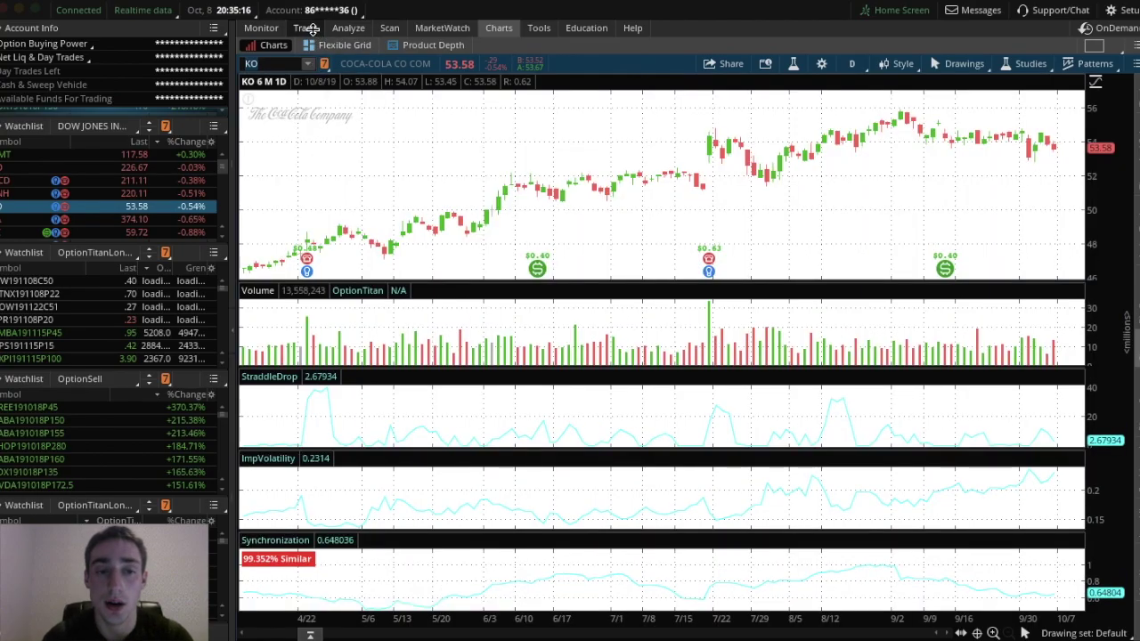
left_click(305, 28)
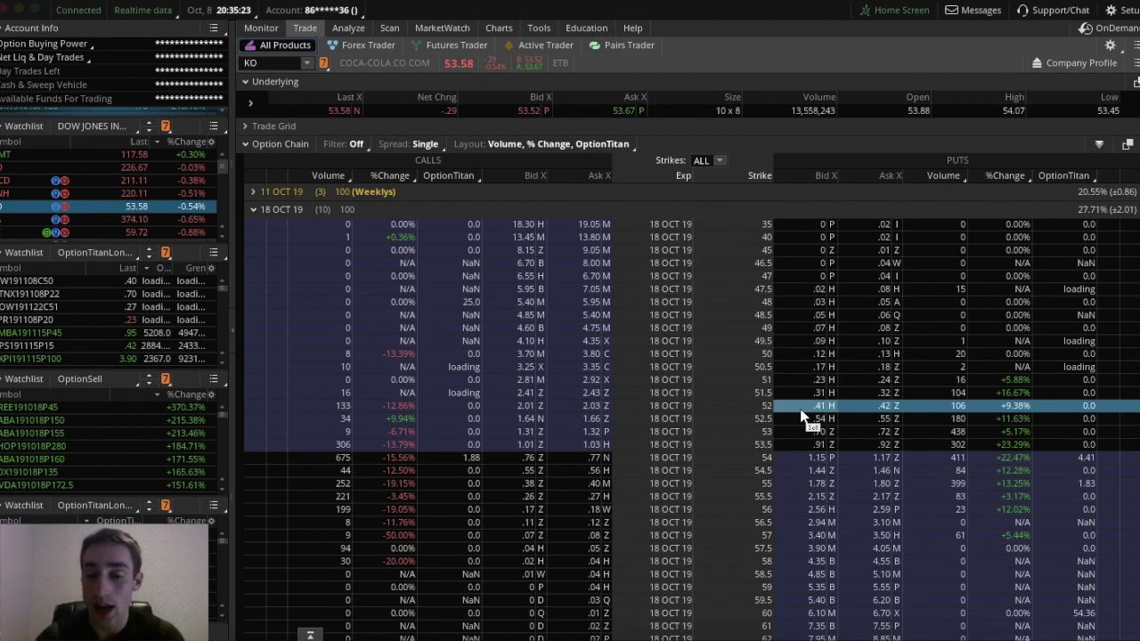
left_click(499, 28)
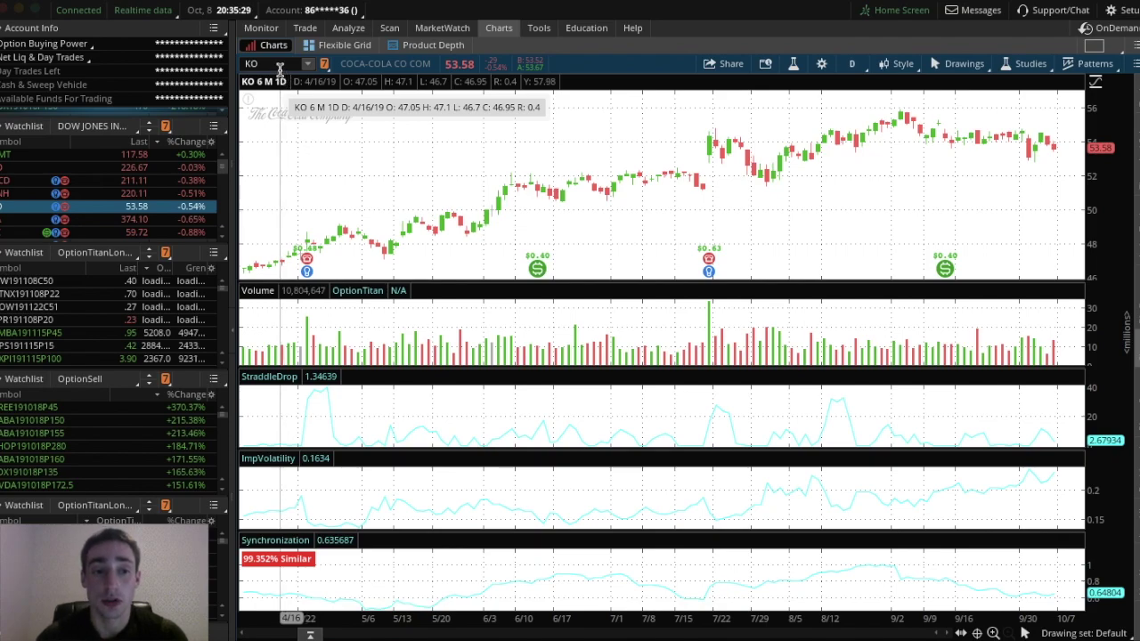
Chart Intel (INTC), then put the KO option chain back on the Trade page.
left_click(267, 64)
type("INTC")
key("Return")
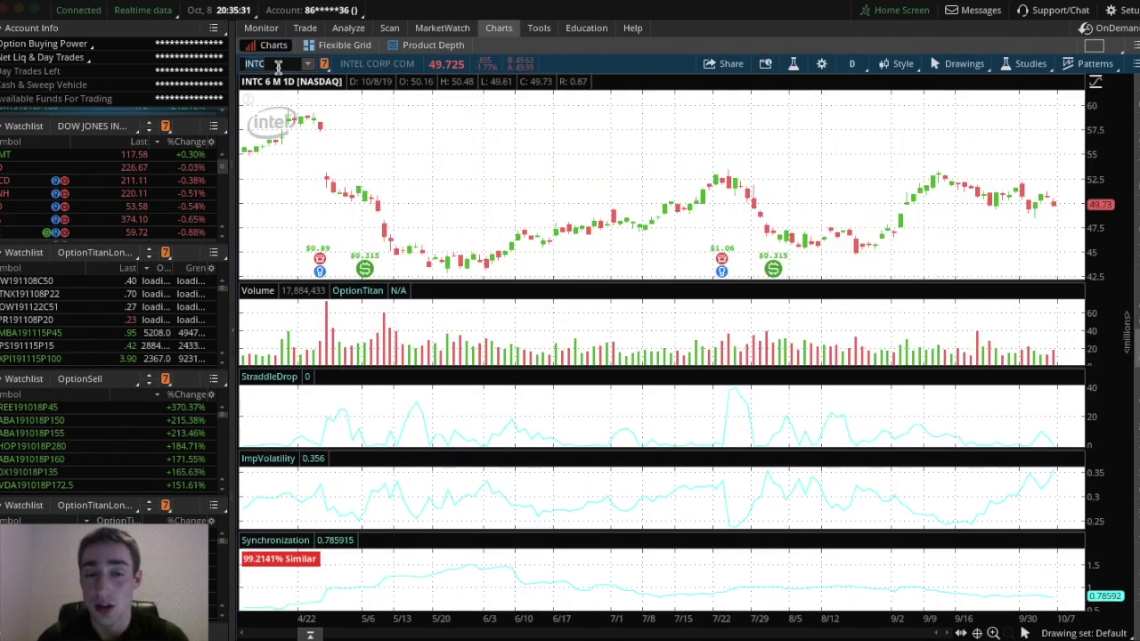
left_click(306, 26)
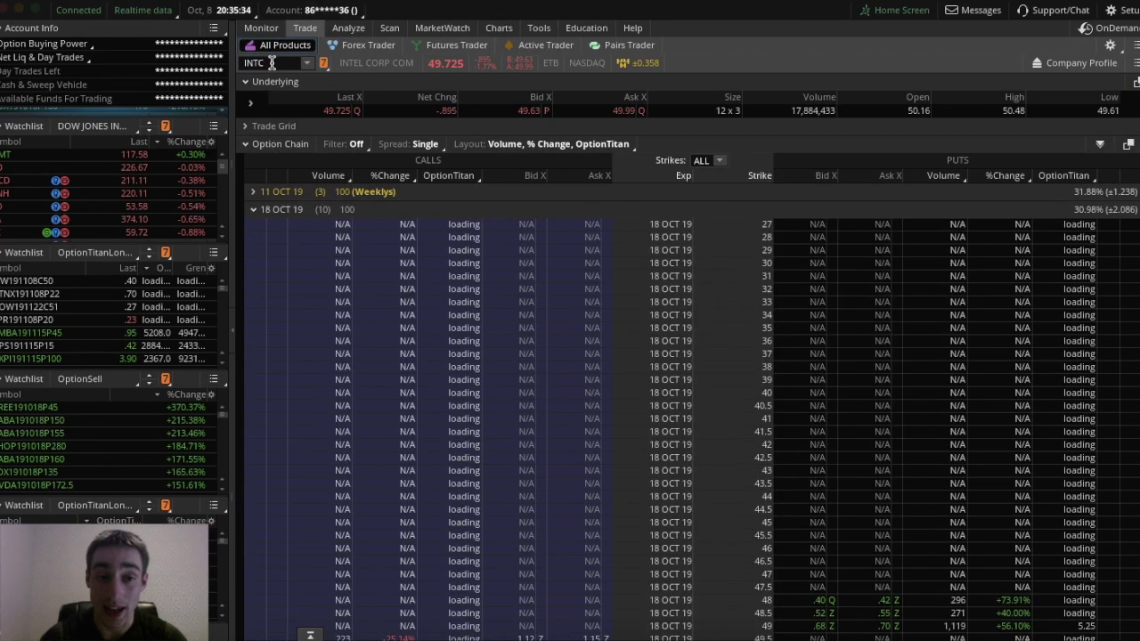
left_click(89, 205)
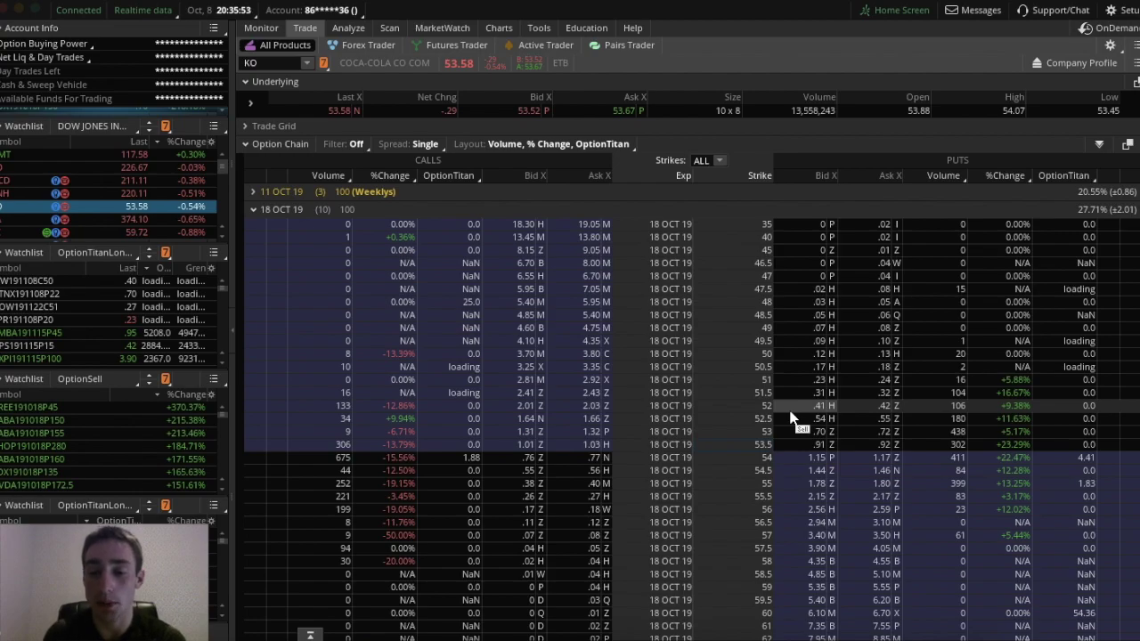
Switch to KO's six-month daily chart with its Synchronization study.
left_click(498, 28)
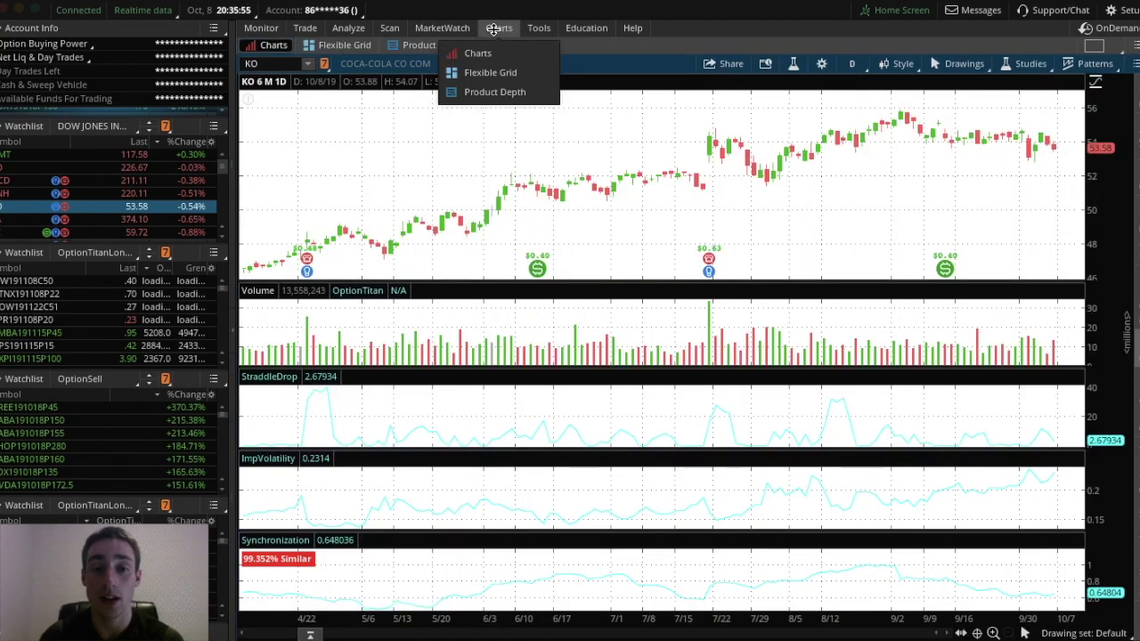